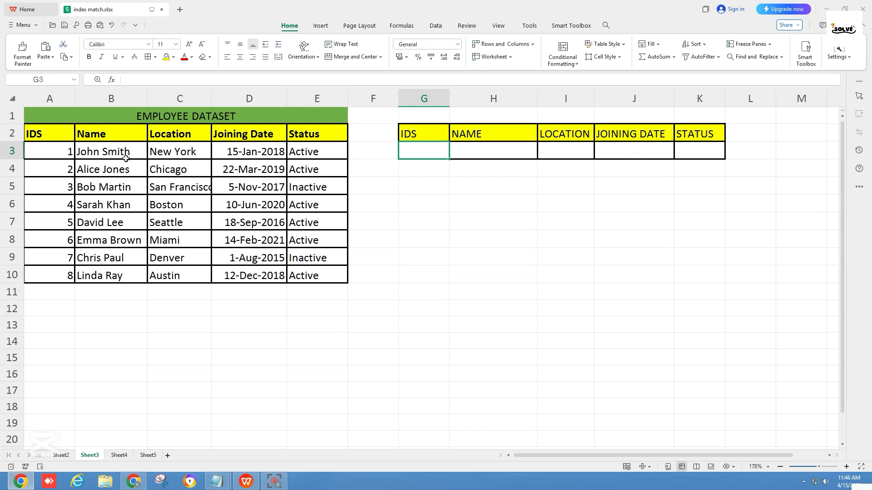
Examine the IDS, Name, Location, Joining Date and Status columns of the employee dataset.
{"action": "left_click_drag", "start_coordinate": [62, 136], "coordinate": [48, 254]}
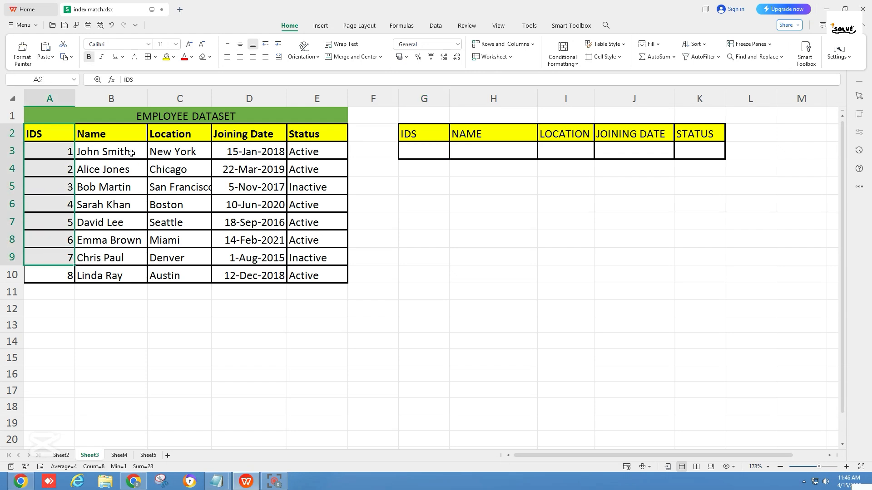
{"action": "left_click_drag", "start_coordinate": [131, 153], "coordinate": [130, 249]}
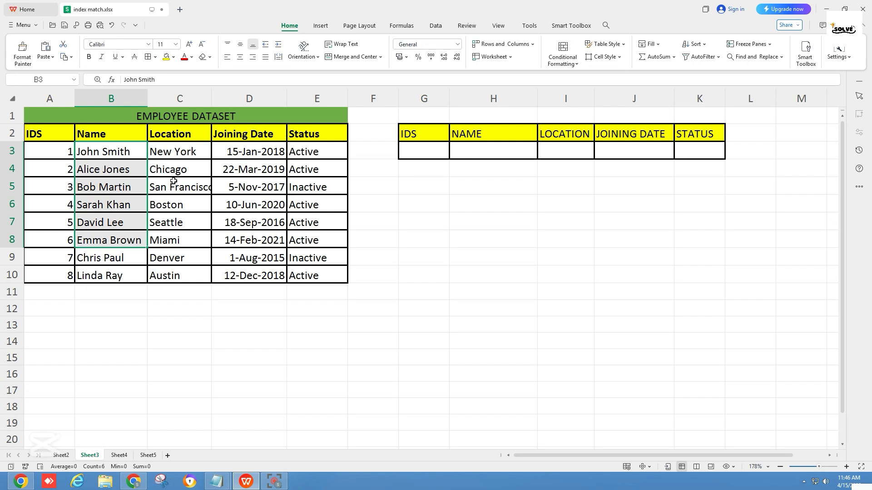
{"action": "left_click_drag", "start_coordinate": [187, 134], "coordinate": [180, 259]}
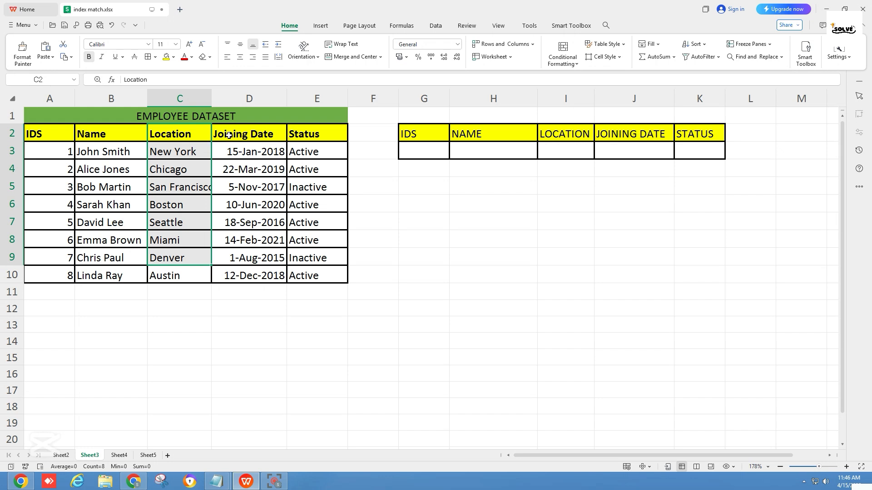
{"action": "left_click_drag", "start_coordinate": [225, 136], "coordinate": [246, 238]}
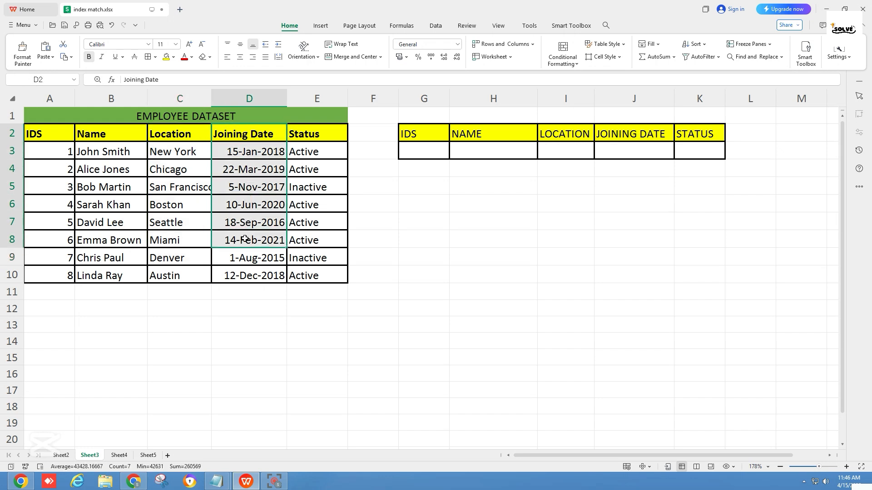
{"action": "left_click_drag", "start_coordinate": [318, 146], "coordinate": [322, 225]}
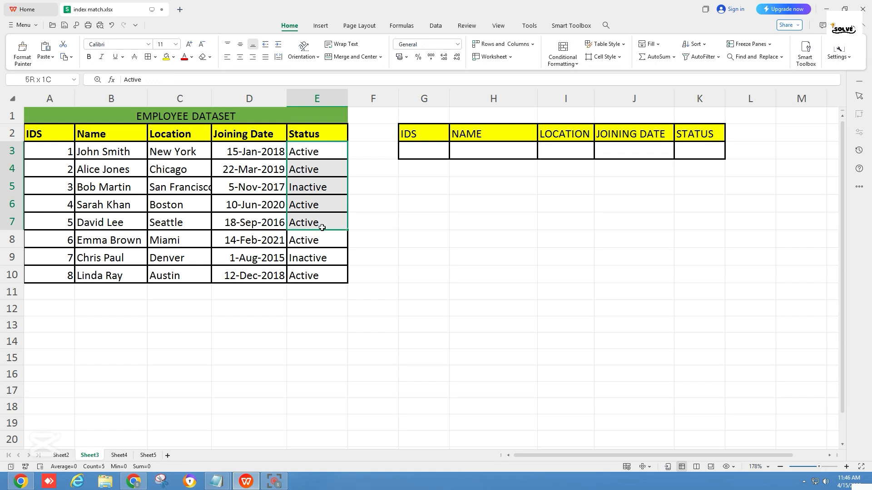
{"action": "left_click", "coordinate": [322, 225]}
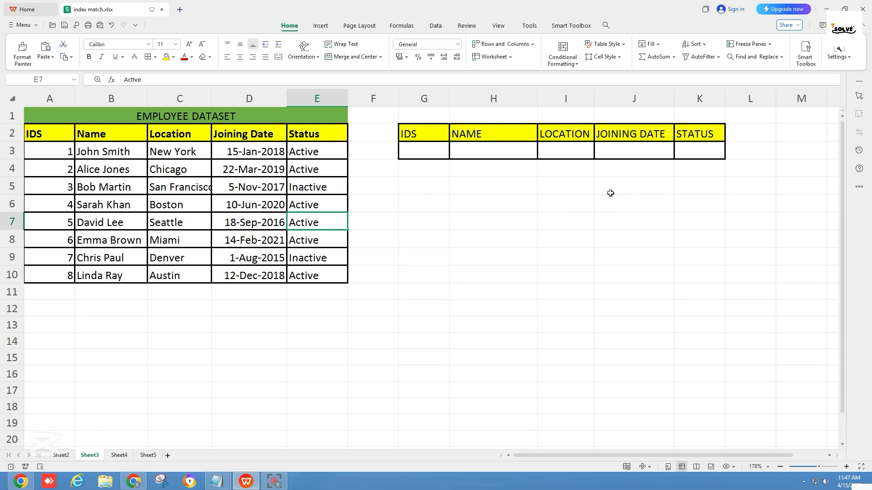
Review the headers of the lookup table in G2:K2 and the empty NAME cell beneath them.
{"action": "left_click", "coordinate": [423, 132]}
{"action": "left_click_drag", "start_coordinate": [459, 133], "coordinate": [624, 136]}
{"action": "left_click", "coordinate": [695, 136]}
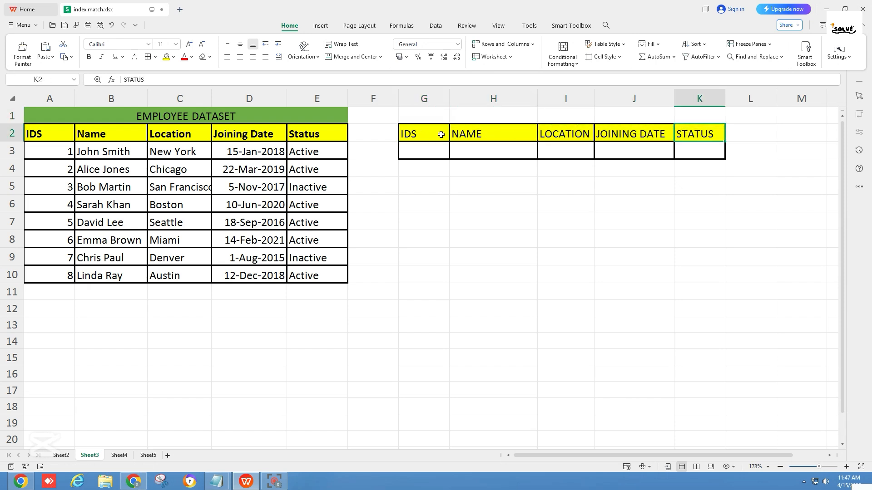
{"action": "left_click_drag", "start_coordinate": [441, 135], "coordinate": [513, 136]}
{"action": "left_click", "coordinate": [659, 138]}
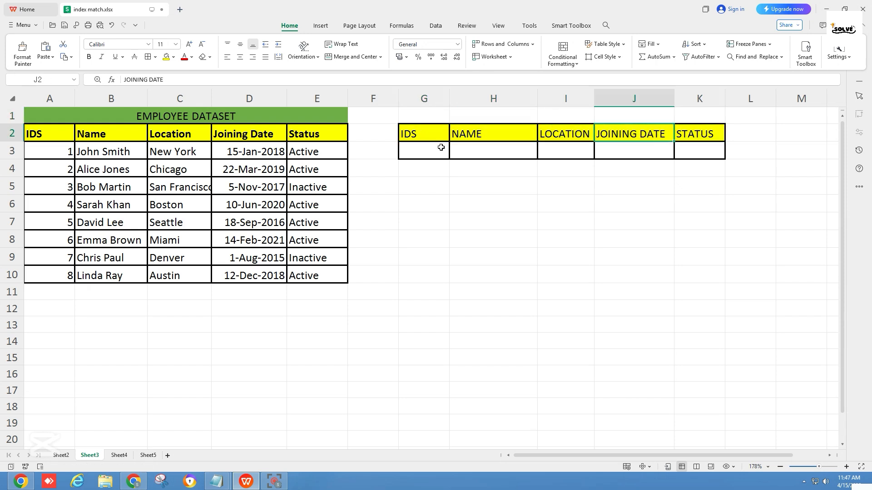
{"action": "left_click_drag", "start_coordinate": [435, 138], "coordinate": [679, 136]}
{"action": "left_click", "coordinate": [499, 244]}
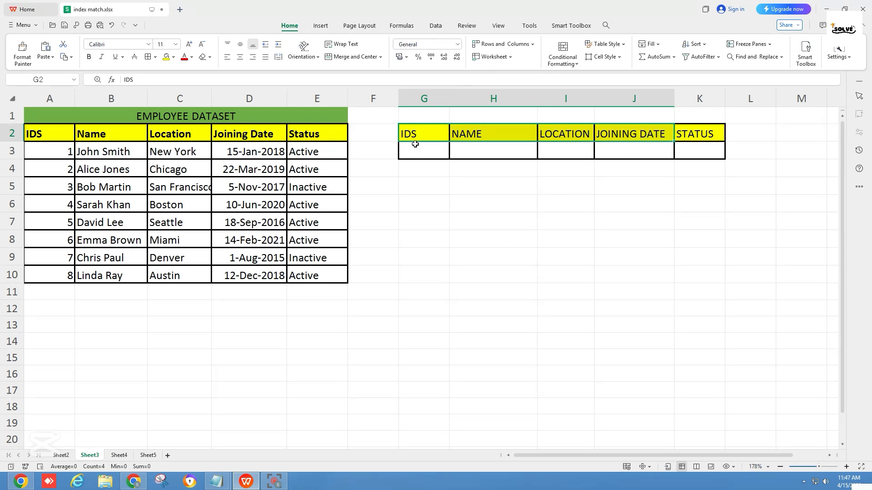
{"action": "left_click", "coordinate": [481, 133]}
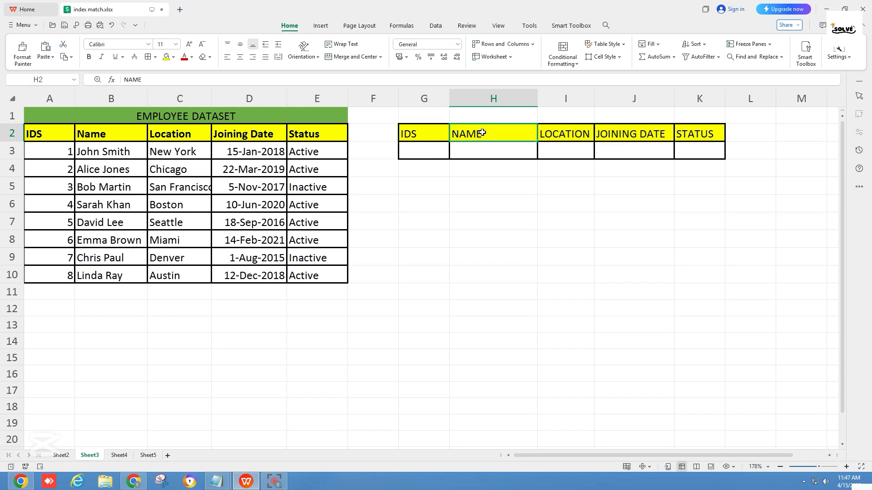
{"action": "left_click", "coordinate": [484, 148]}
{"action": "left_click", "coordinate": [484, 135]}
Enter 3 as the lookup ID in cell G3.
{"action": "left_click", "coordinate": [425, 154]}
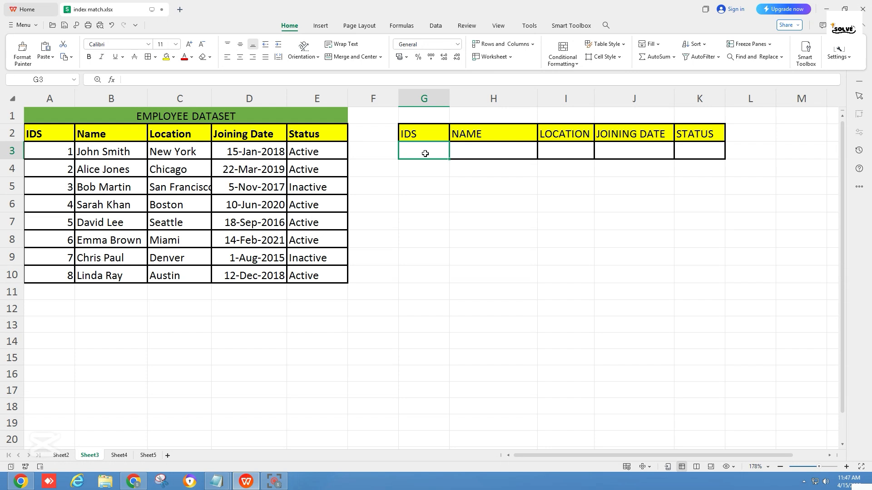
{"action": "type", "text": "3"}
{"action": "key", "text": "Return"}
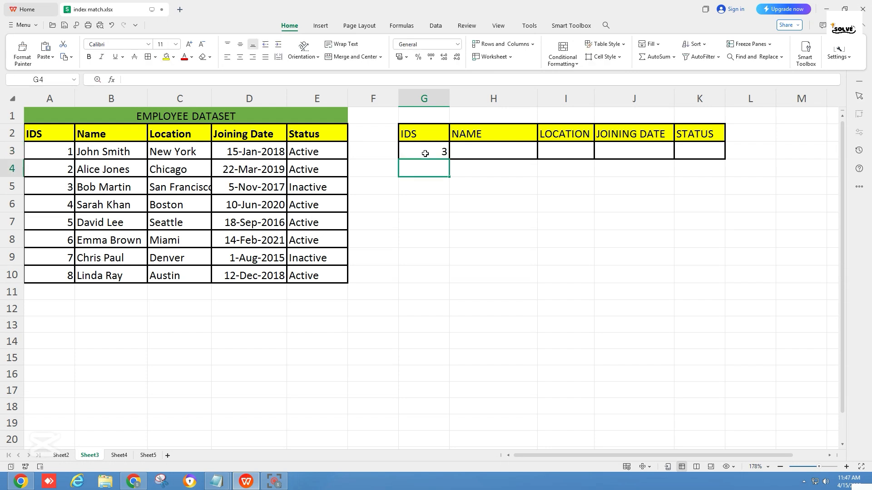
Begin a DGET formula in H3 under NAME with the absolute database range $A$2:$E$10.
{"action": "left_click", "coordinate": [485, 153]}
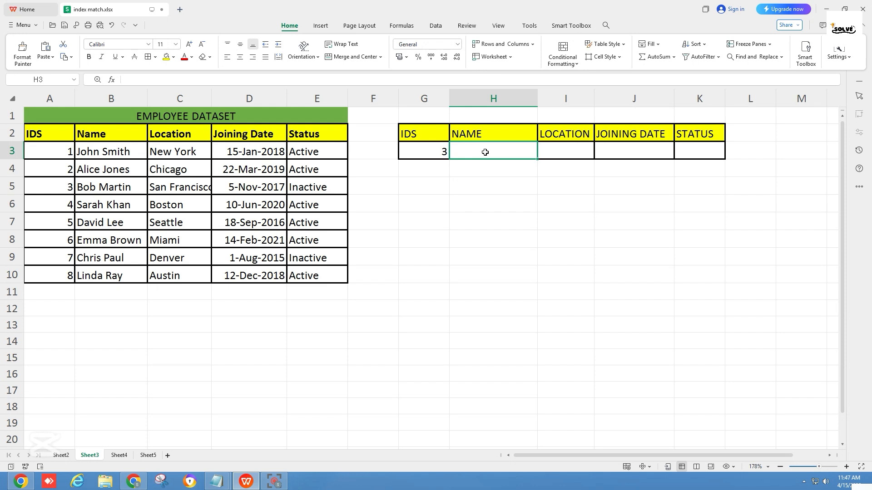
{"action": "type", "text": "="}
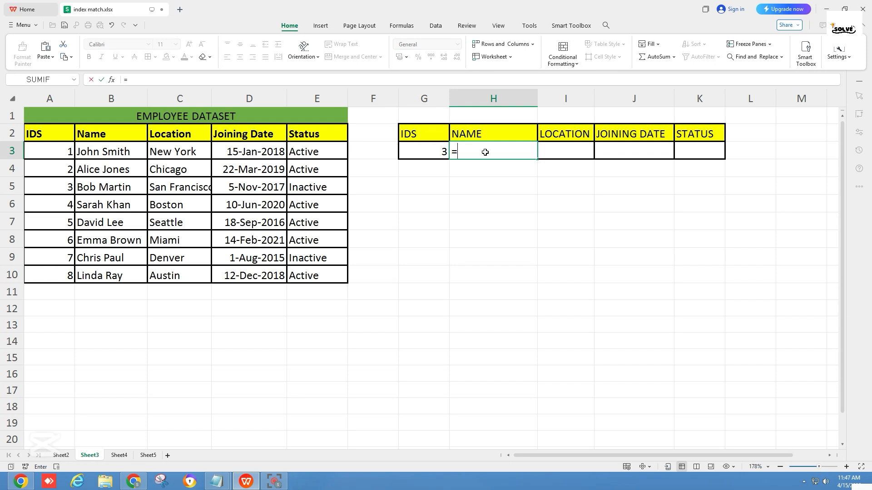
{"action": "type", "text": "dget"}
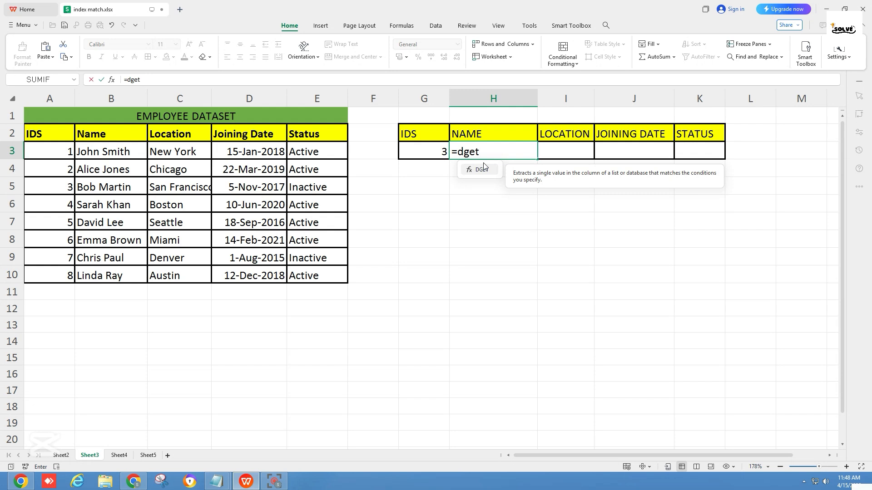
{"action": "type", "text": "("}
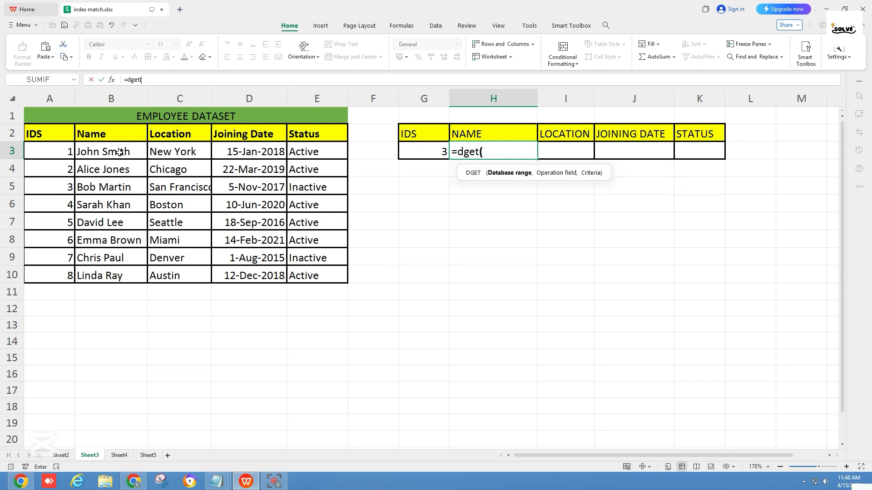
{"action": "left_click_drag", "start_coordinate": [49, 132], "coordinate": [309, 275]}
{"action": "key", "text": "F4"}
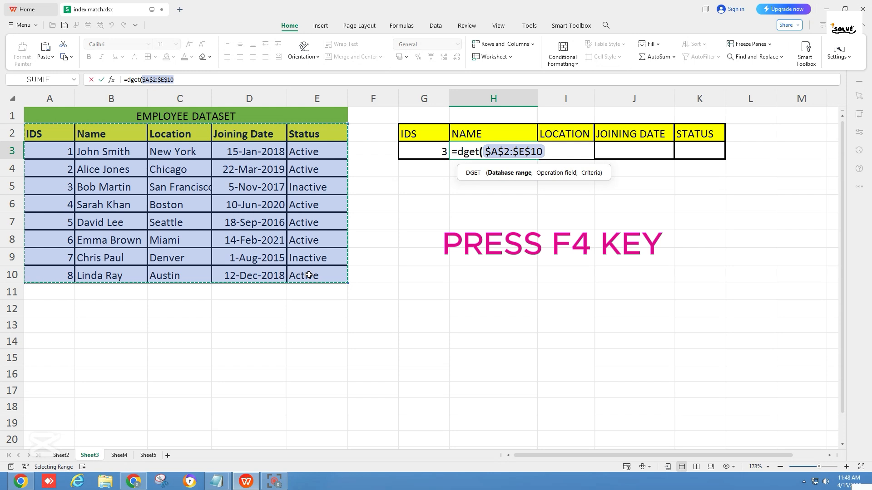
{"action": "type", "text": ","}
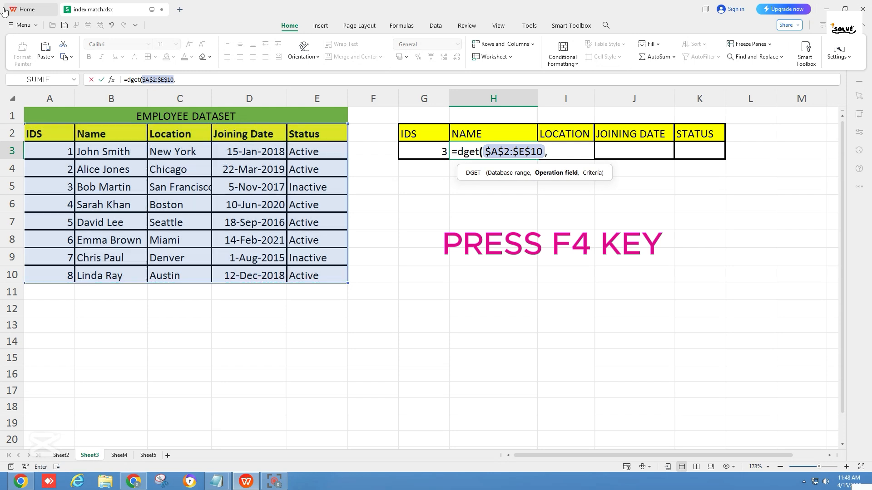
Complete the DGET formula with B2 as the field and the absolute criteria range $G$2:$G$3.
{"action": "left_click", "coordinate": [112, 134]}
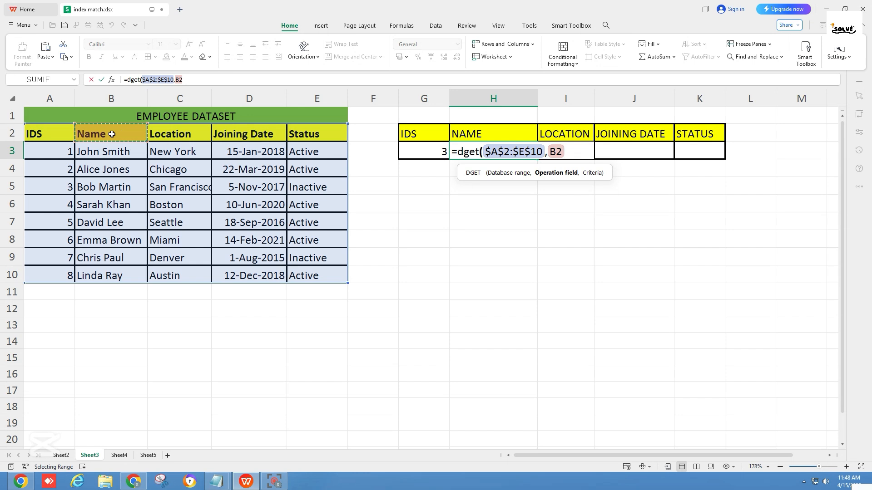
{"action": "type", "text": ","}
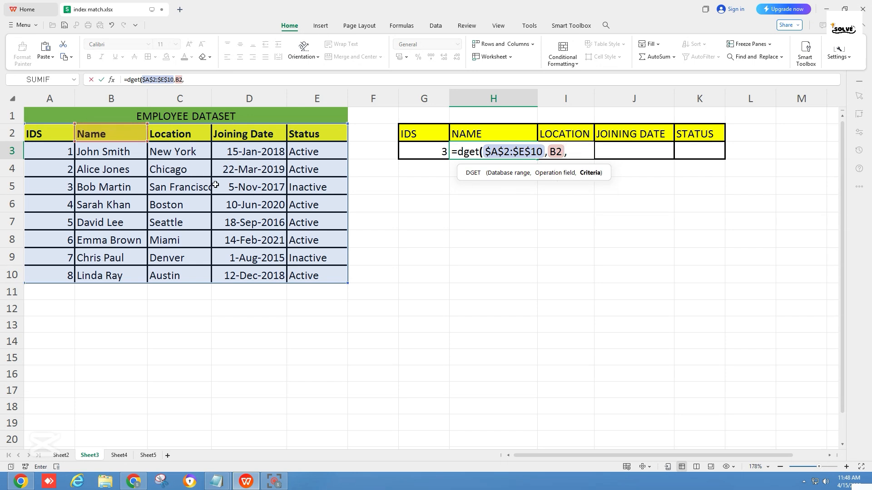
{"action": "left_click_drag", "start_coordinate": [427, 135], "coordinate": [435, 153]}
{"action": "left_click", "coordinate": [431, 151]}
{"action": "left_click", "coordinate": [435, 152]}
{"action": "key", "text": "F4"}
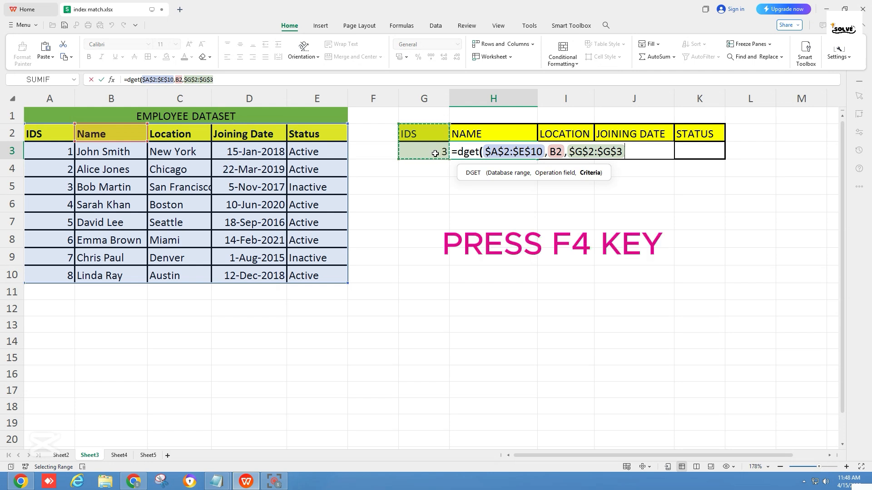
{"action": "type", "text": ")"}
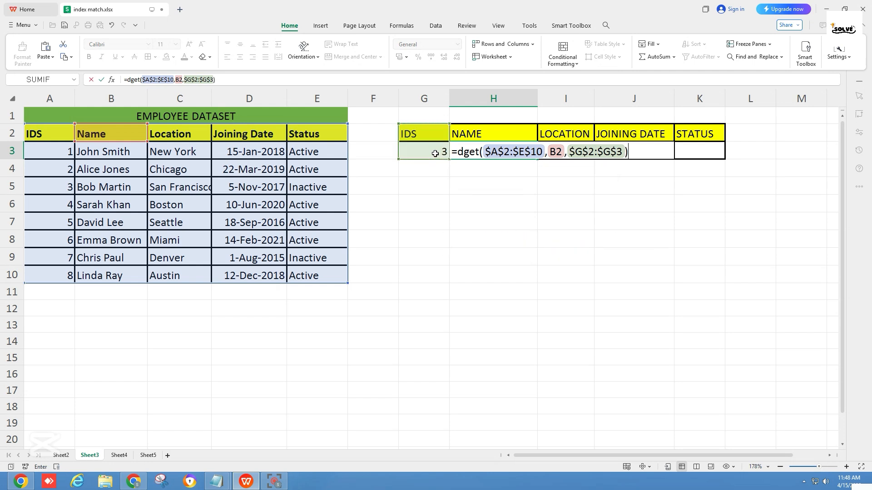
{"action": "key", "text": "Return"}
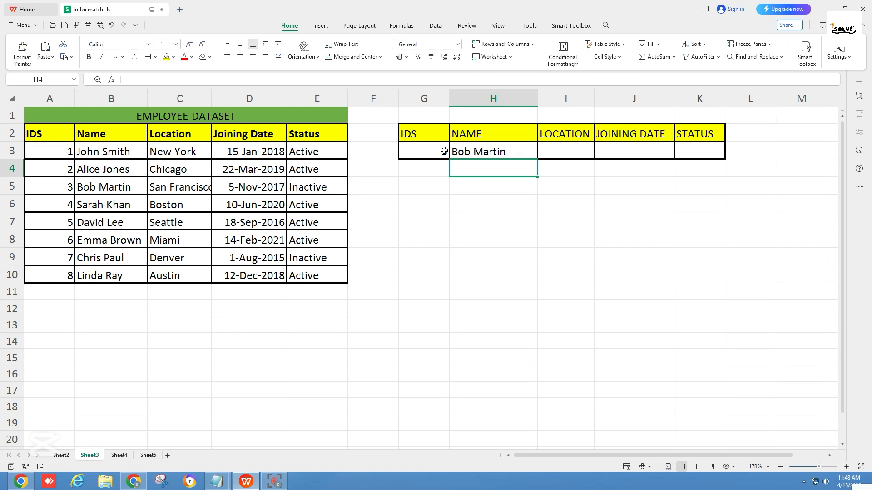
Check the name result against the dataset row for ID 3 and fill the H3 formula across to K3.
{"action": "left_click", "coordinate": [89, 186]}
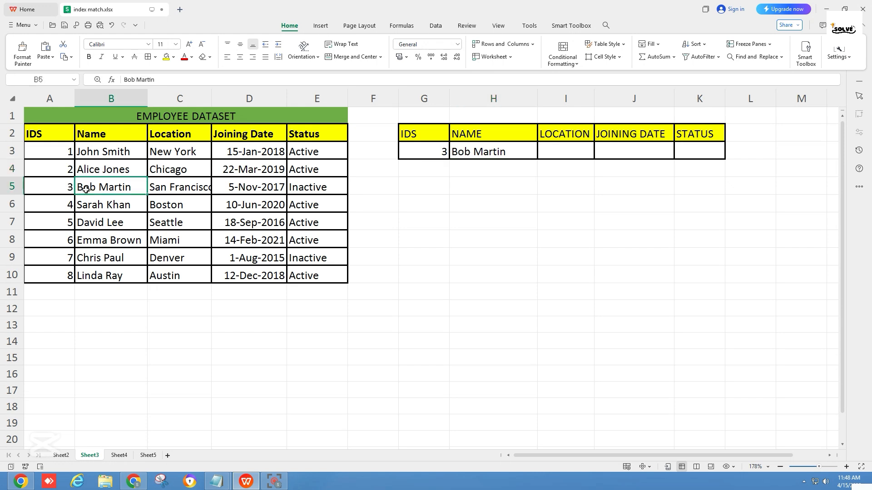
{"action": "left_click_drag", "start_coordinate": [64, 188], "coordinate": [92, 191]}
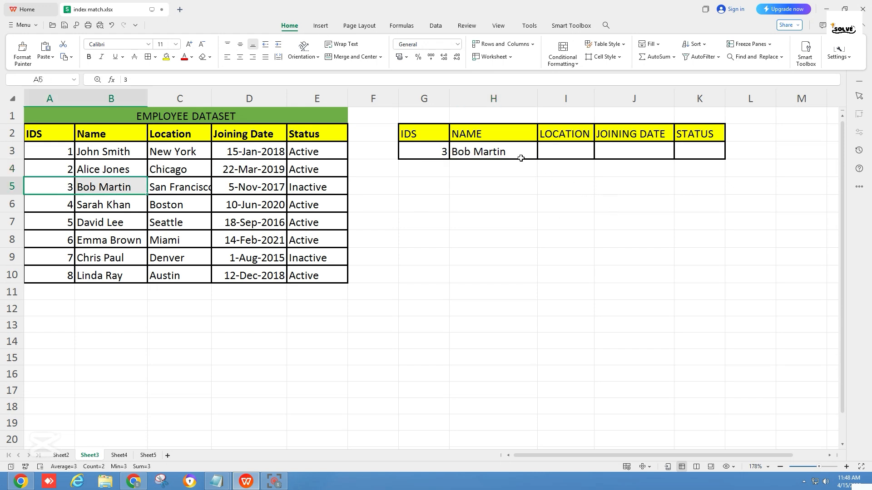
{"action": "left_click", "coordinate": [519, 155]}
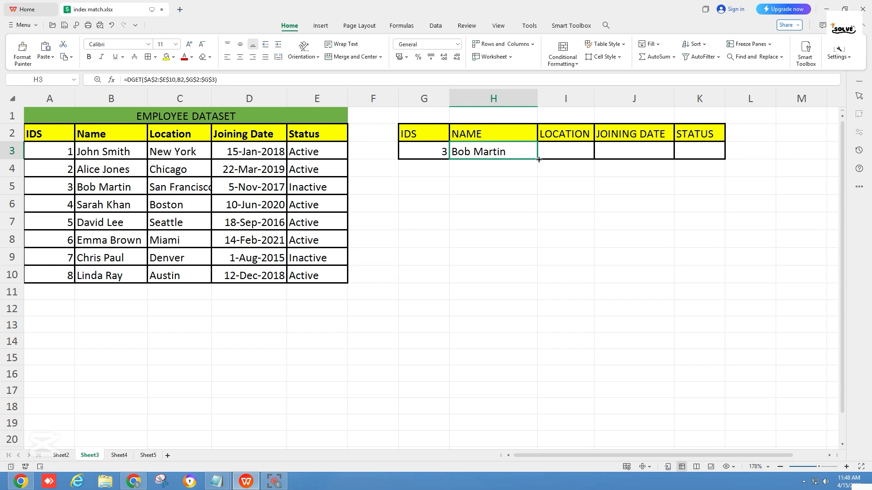
{"action": "left_click_drag", "start_coordinate": [538, 159], "coordinate": [704, 158]}
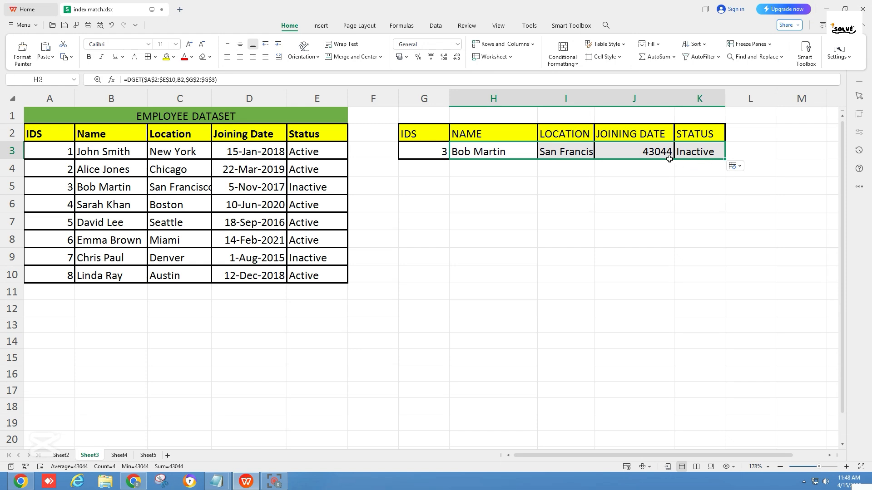
Format the joining date result in J3 with the 7-Mar-2001 date type.
{"action": "left_click", "coordinate": [657, 153]}
{"action": "left_click", "coordinate": [457, 44]}
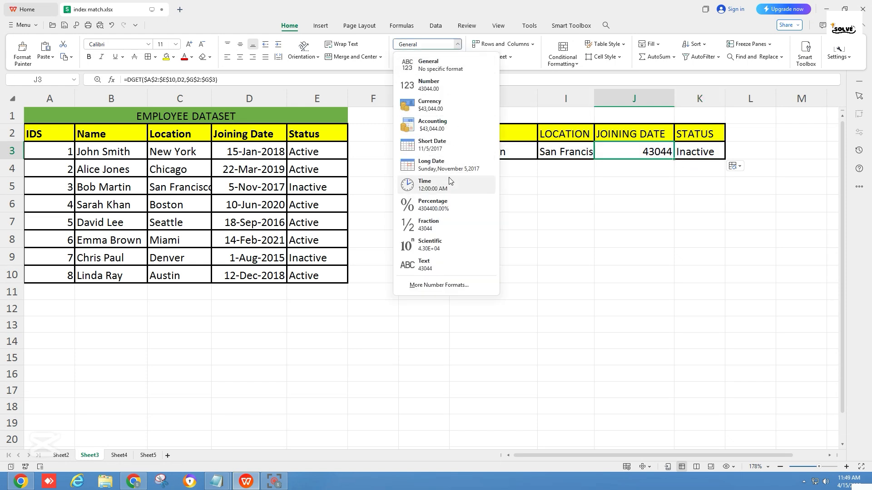
{"action": "left_click", "coordinate": [434, 285]}
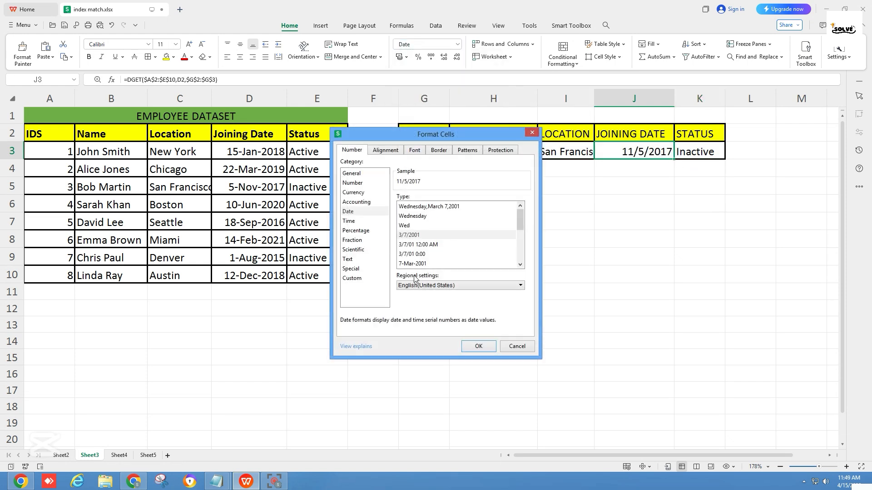
{"action": "left_click", "coordinate": [422, 264]}
{"action": "left_click", "coordinate": [478, 346]}
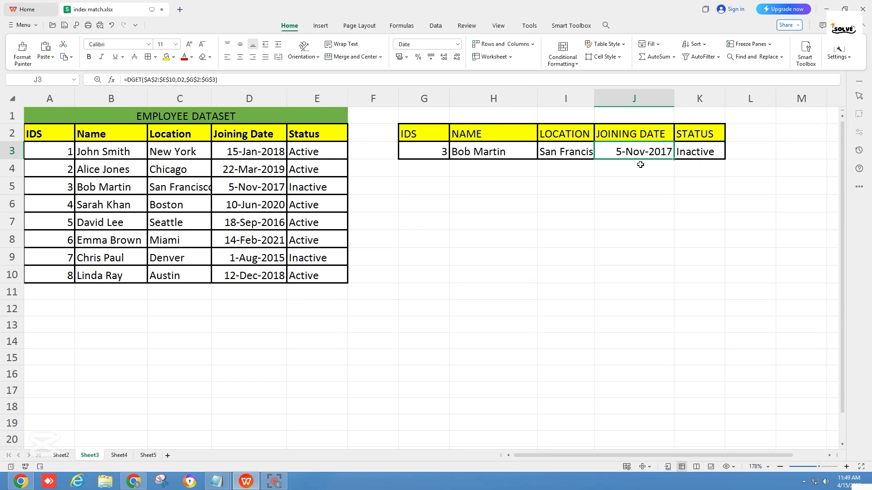
Test the lookup by entering ID 4 and after it ID 5 in cell G3.
{"action": "left_click", "coordinate": [437, 154]}
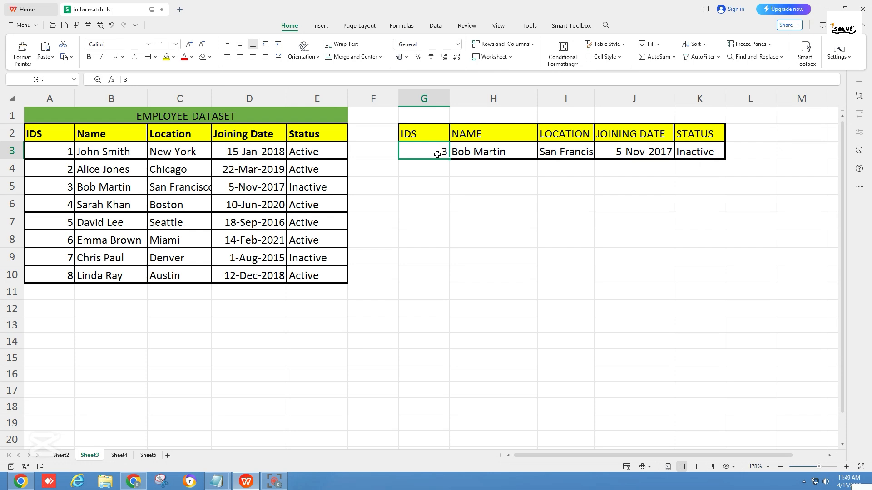
{"action": "type", "text": "4"}
{"action": "key", "text": "Return"}
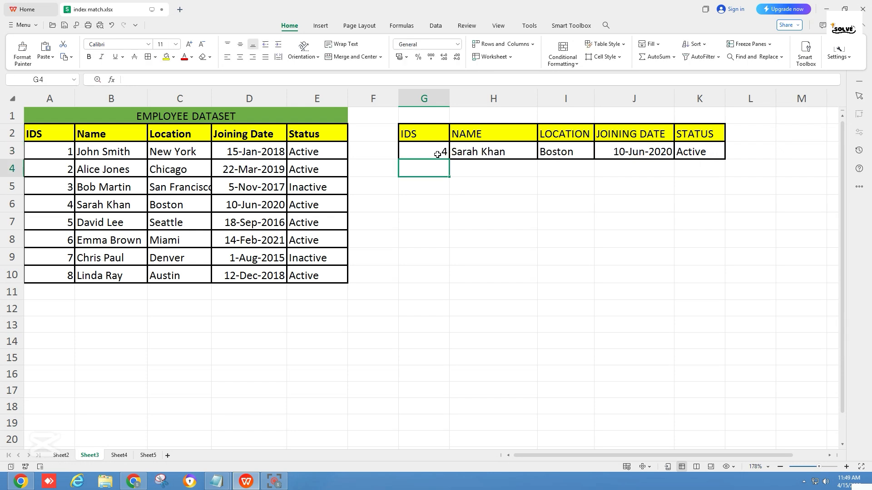
{"action": "left_click", "coordinate": [437, 154]}
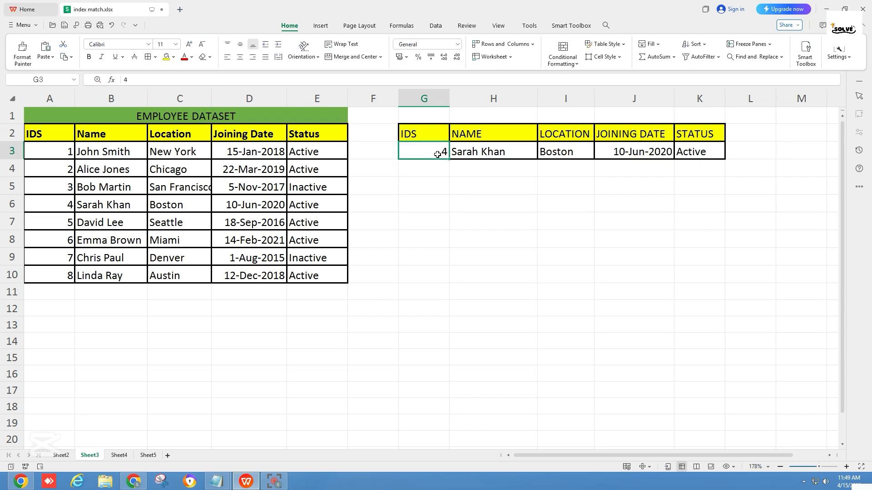
{"action": "type", "text": "5"}
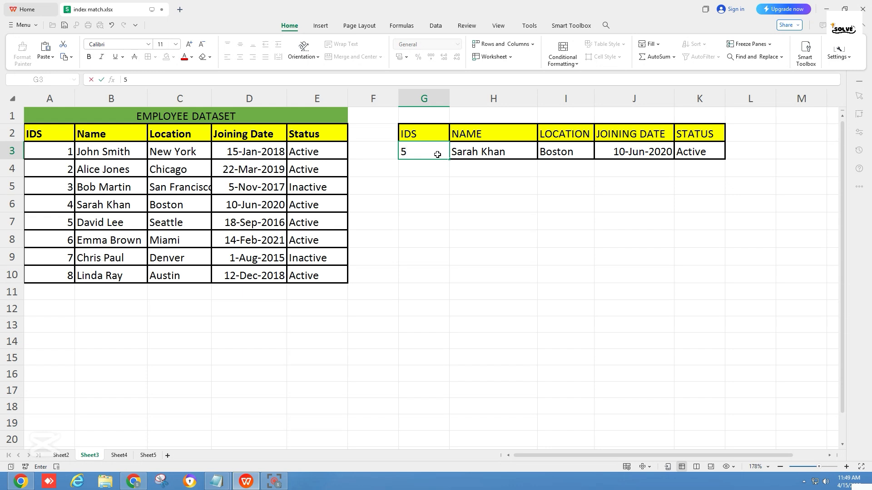
{"action": "key", "text": "Return"}
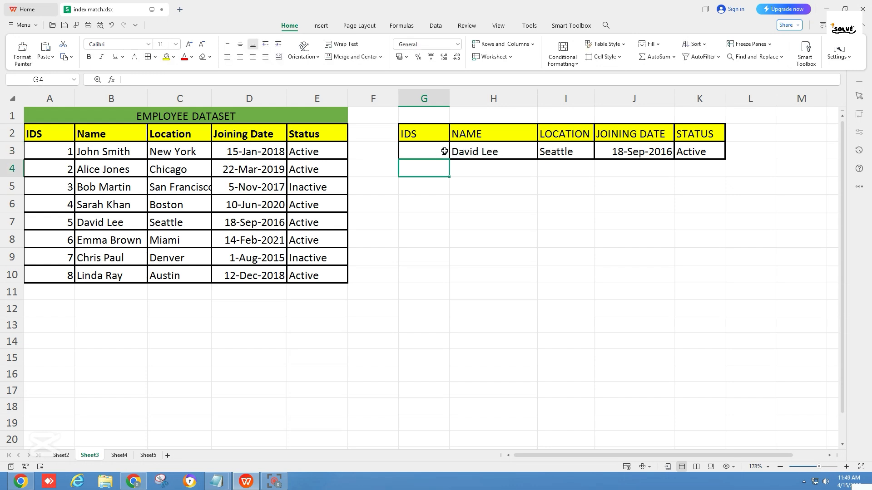
Test the lookup with ID 8 in G3 and compare the returned details with that employee's dataset row.
{"action": "left_click", "coordinate": [438, 156]}
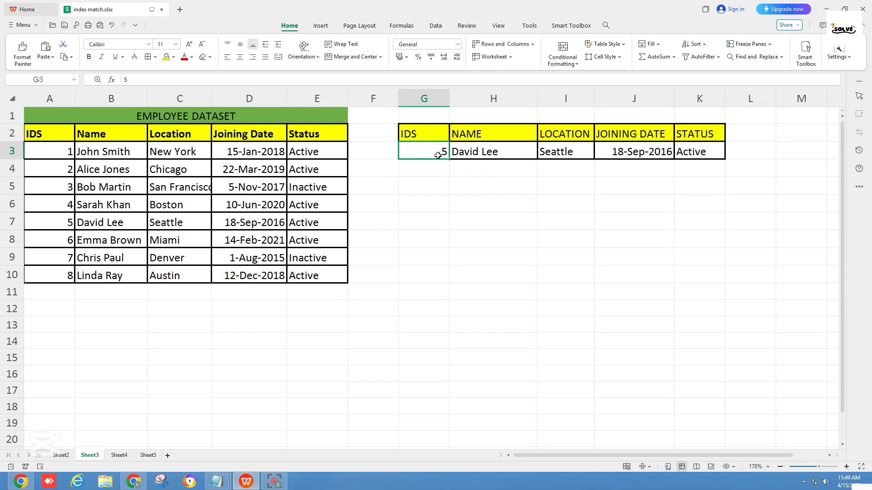
{"action": "type", "text": "8"}
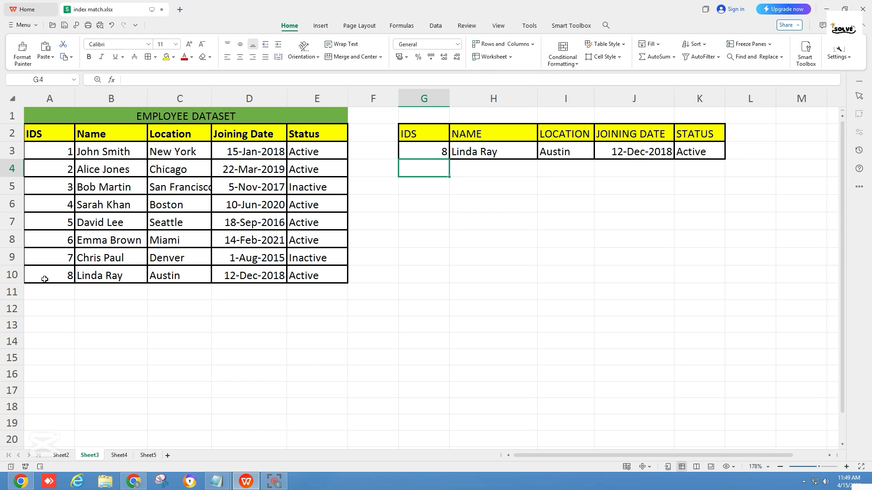
{"action": "left_click_drag", "start_coordinate": [45, 280], "coordinate": [310, 279]}
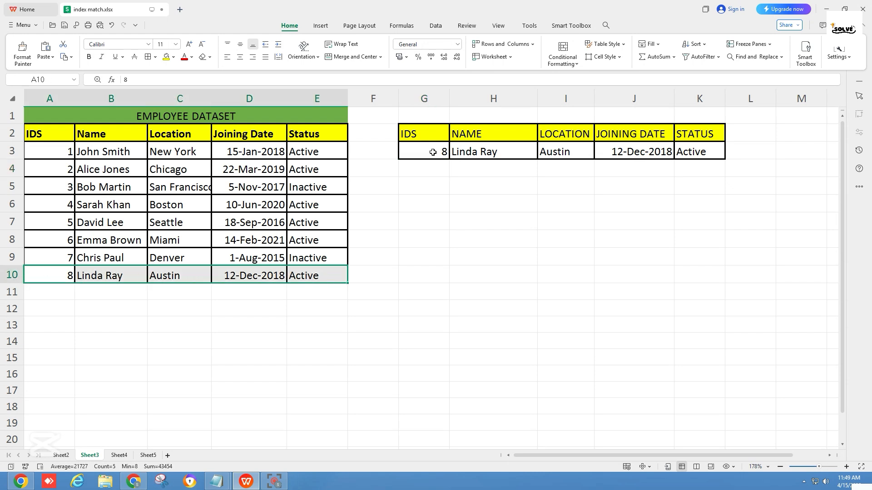
{"action": "left_click_drag", "start_coordinate": [431, 152], "coordinate": [700, 151]}
{"action": "left_click_drag", "start_coordinate": [403, 199], "coordinate": [417, 180]}
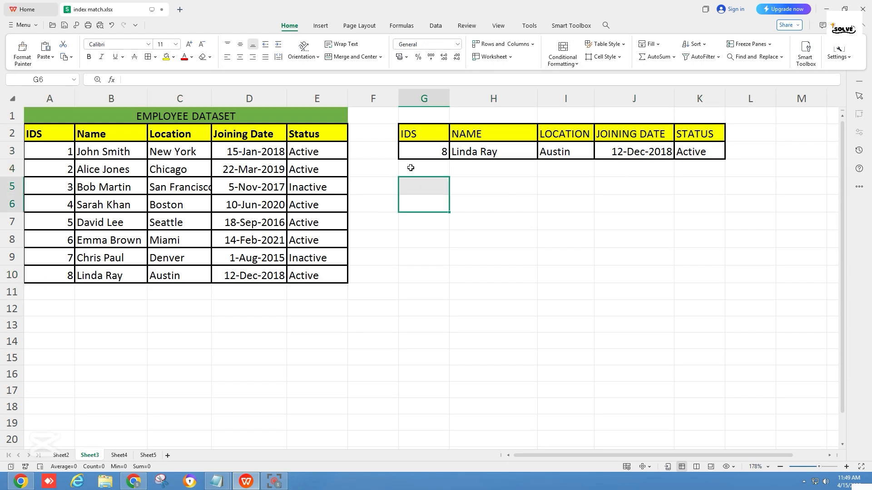
Add list data validation to cell G3 using the dataset IDs =$A$3:$A$10 as the source.
{"action": "left_click", "coordinate": [431, 150]}
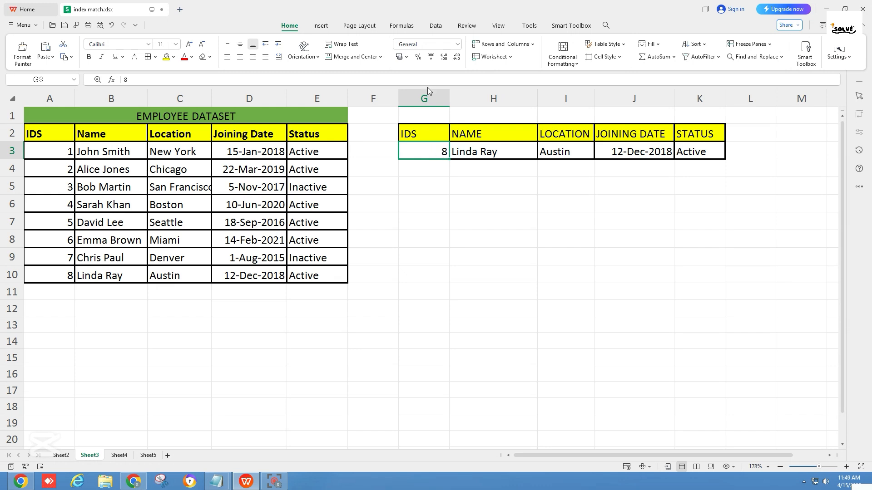
{"action": "left_click", "coordinate": [438, 27]}
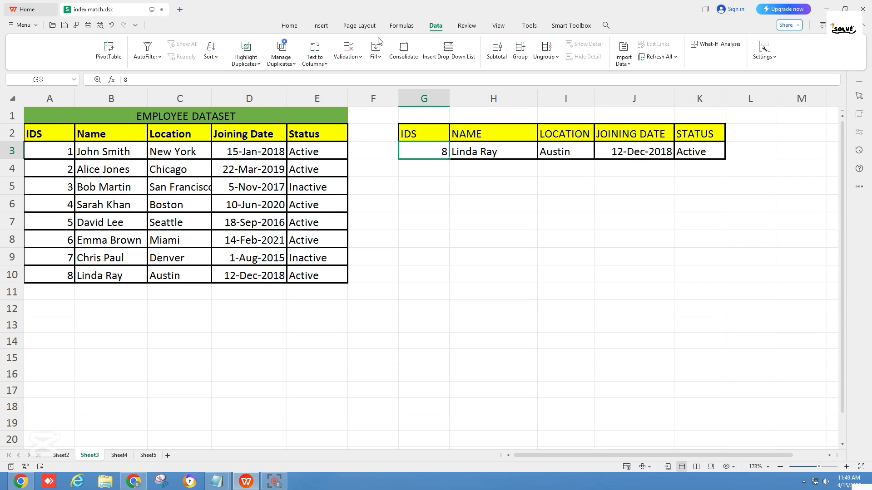
{"action": "left_click", "coordinate": [347, 51]}
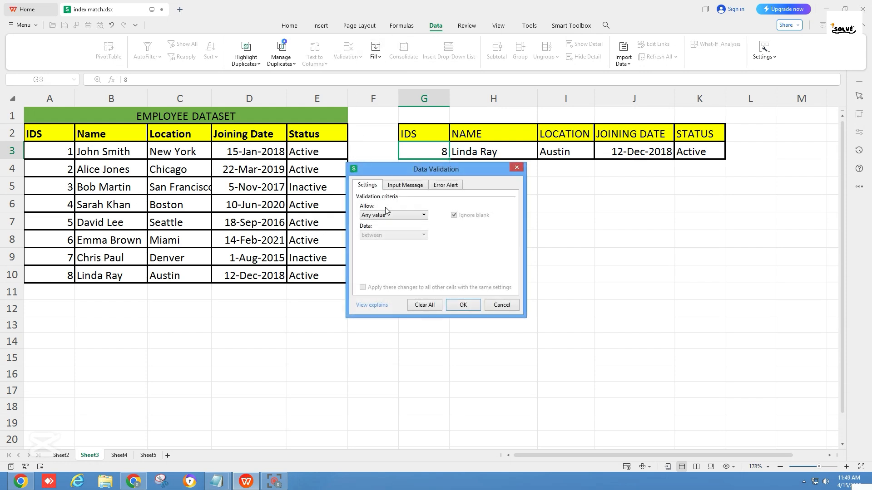
{"action": "left_click", "coordinate": [425, 215]}
{"action": "left_click", "coordinate": [397, 251]}
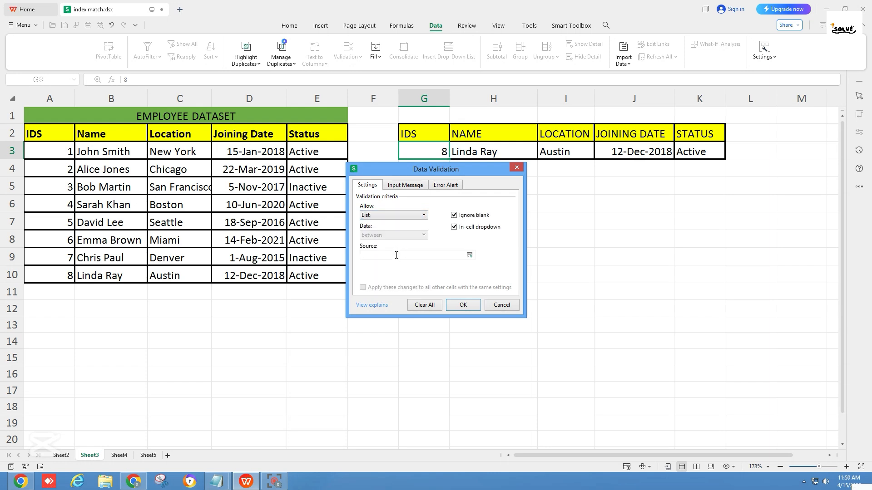
{"action": "left_click", "coordinate": [398, 256]}
{"action": "left_click_drag", "start_coordinate": [40, 149], "coordinate": [48, 277]}
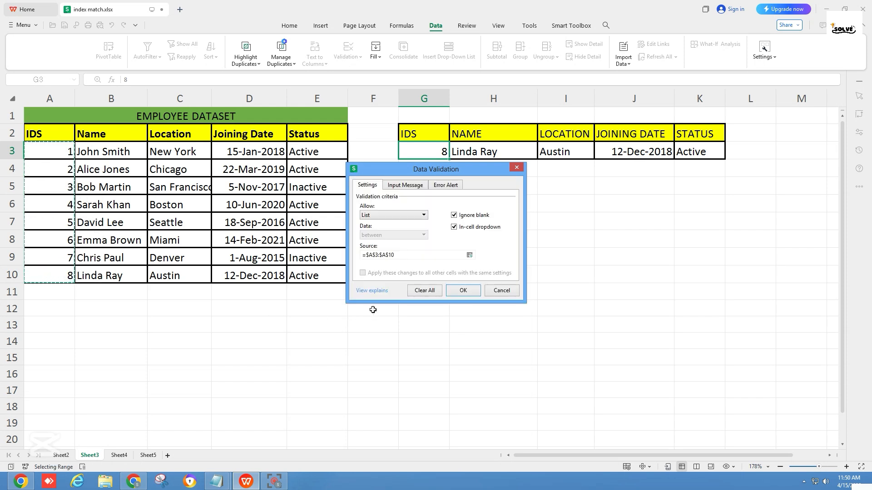
{"action": "left_click", "coordinate": [464, 290]}
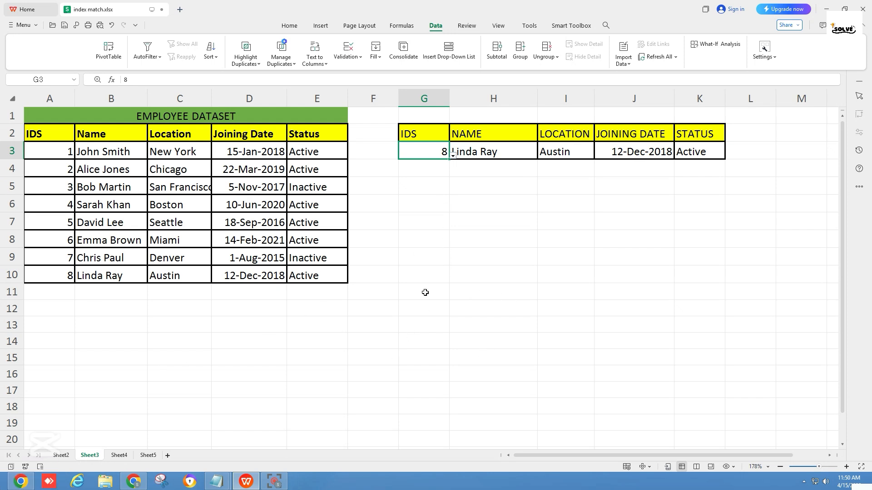
Choose ID 3 and after it ID 2 from the G3 drop-down, checking the ID 2 result against its dataset row.
{"action": "left_click", "coordinate": [452, 157]}
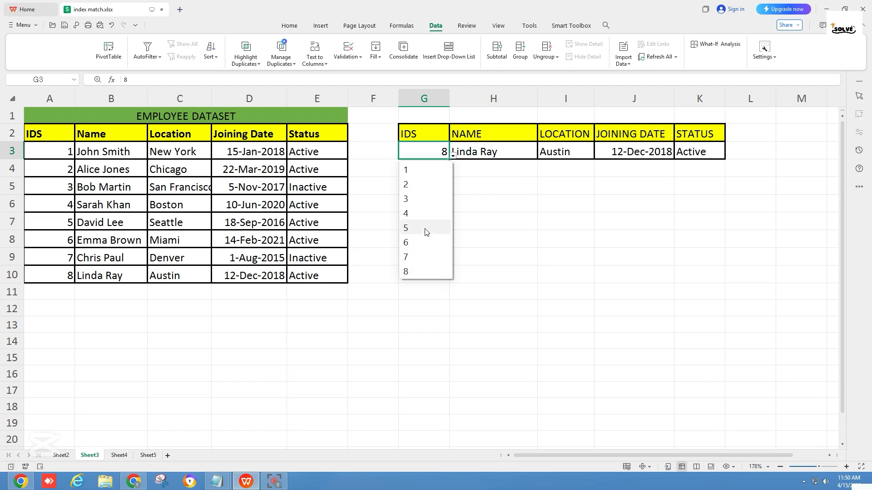
{"action": "left_click", "coordinate": [426, 200]}
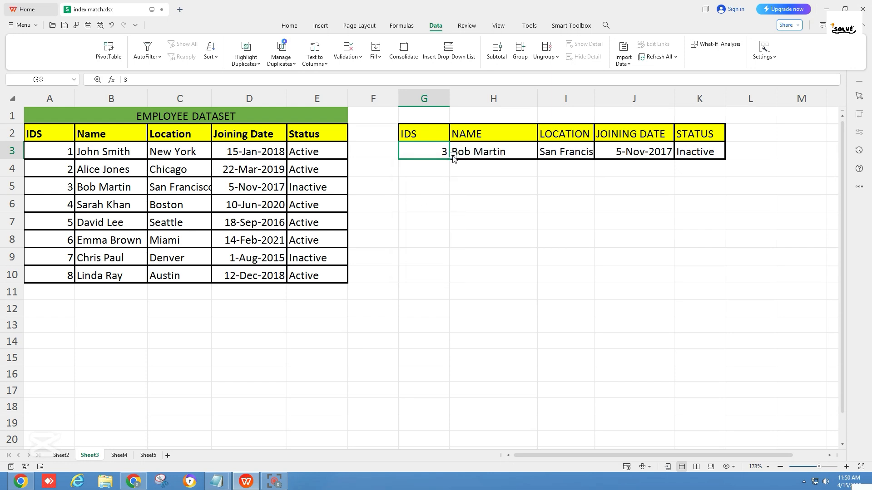
{"action": "left_click", "coordinate": [453, 156]}
{"action": "left_click", "coordinate": [415, 186]}
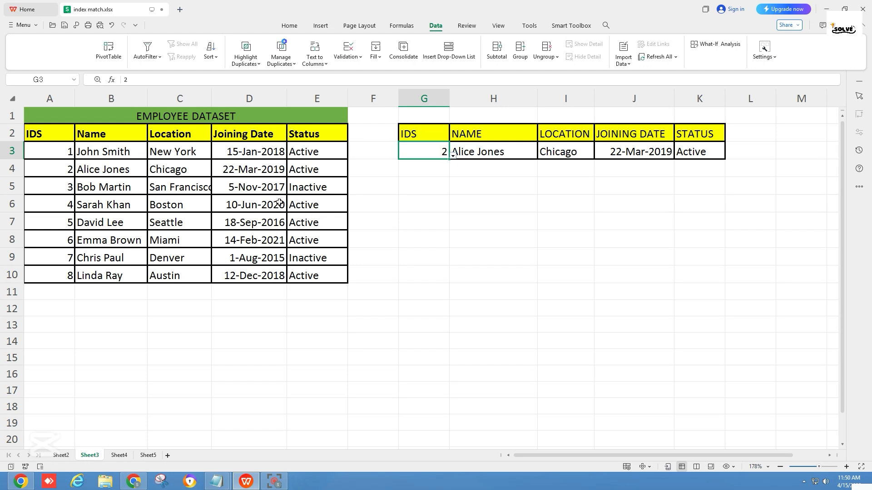
{"action": "left_click", "coordinate": [77, 171]}
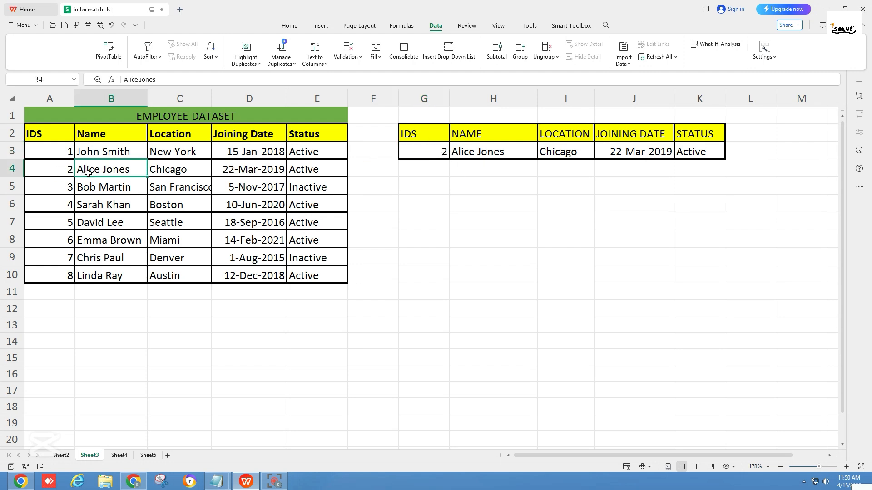
{"action": "left_click", "coordinate": [241, 173]}
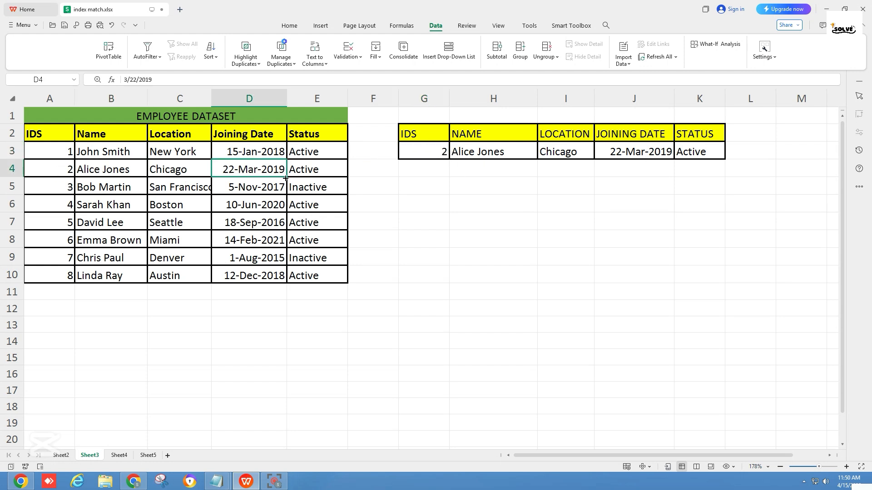
Choose ID 7 from the drop-down list in G3 to look up that employee.
{"action": "left_click", "coordinate": [419, 158]}
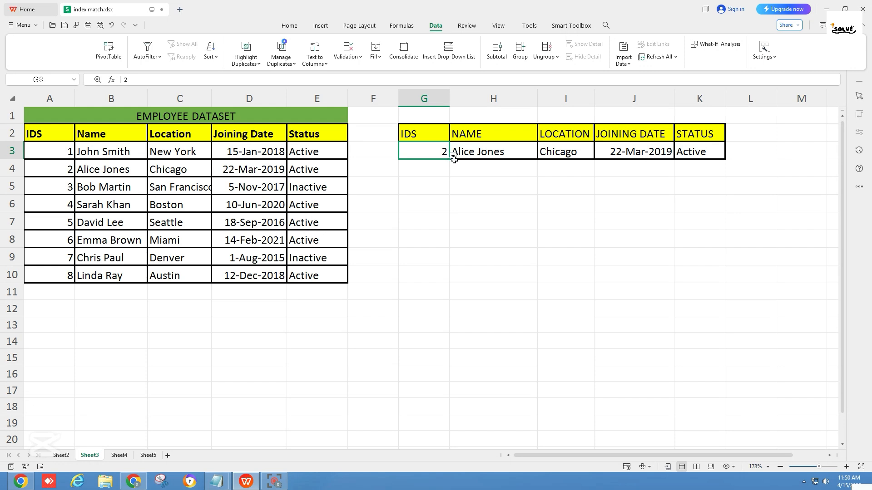
{"action": "left_click", "coordinate": [453, 156]}
{"action": "left_click", "coordinate": [411, 253]}
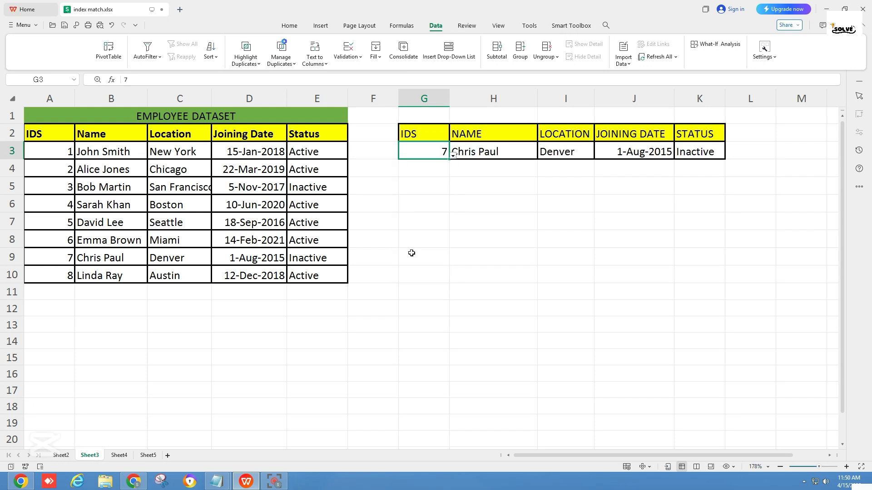
{"action": "left_click", "coordinate": [431, 183]}
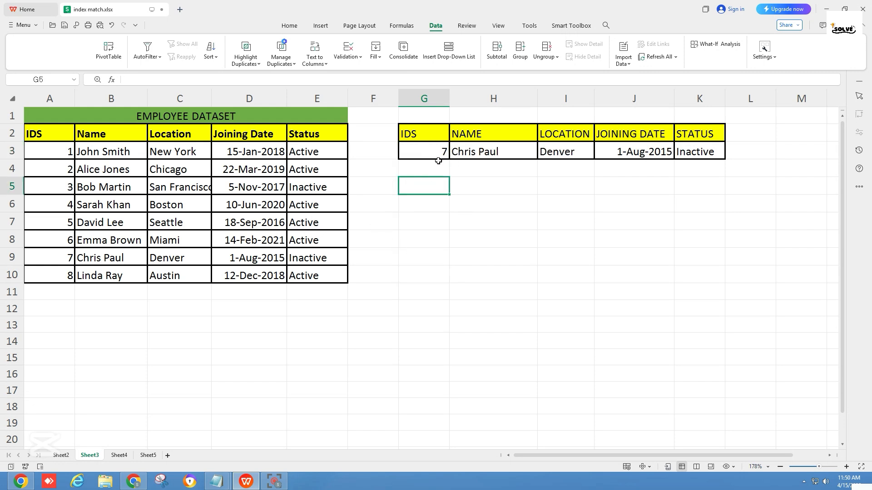
{"action": "left_click", "coordinate": [438, 138]}
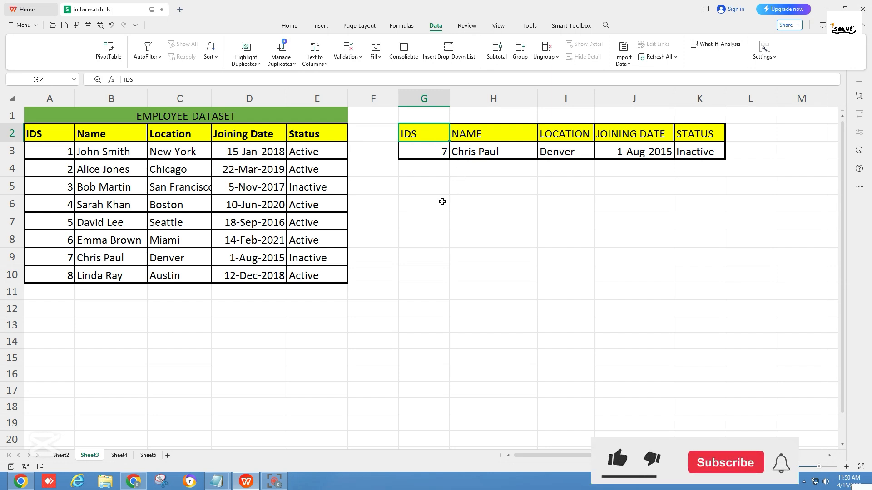
Widen the dataset's Joining Date column D and Location column C so the longest location fits.
{"action": "left_click_drag", "start_coordinate": [285, 100], "coordinate": [306, 100]}
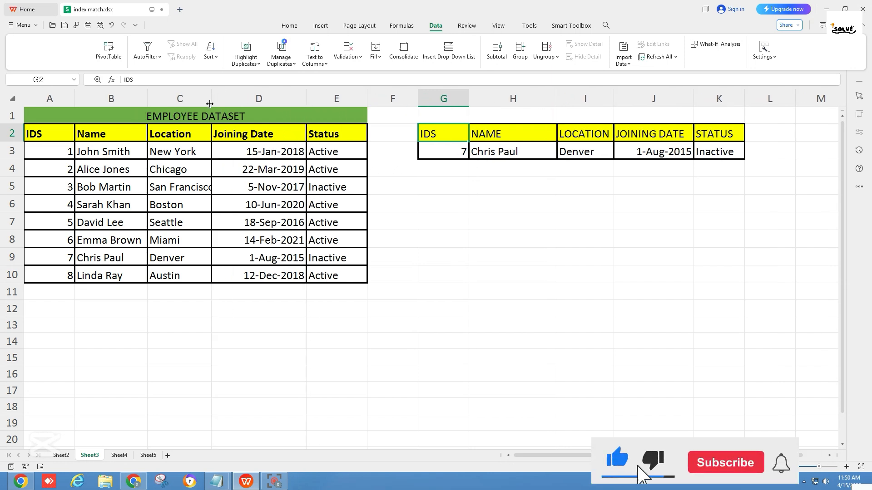
{"action": "left_click_drag", "start_coordinate": [211, 100], "coordinate": [224, 101]}
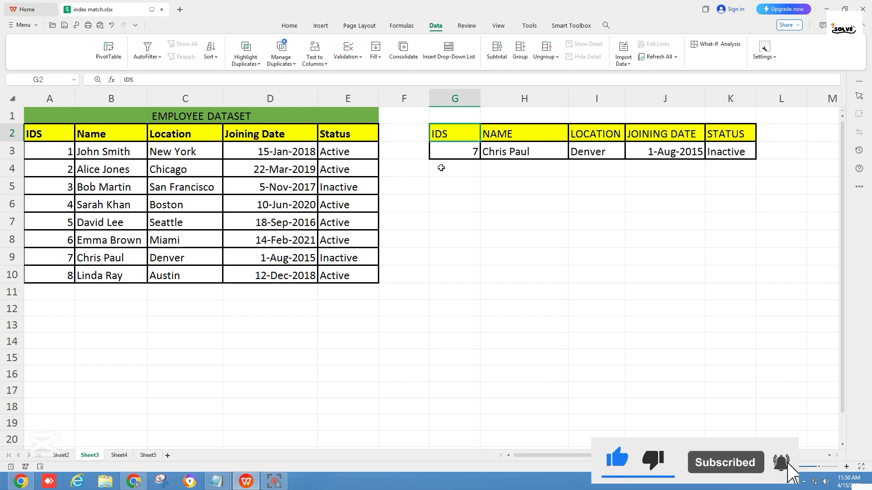